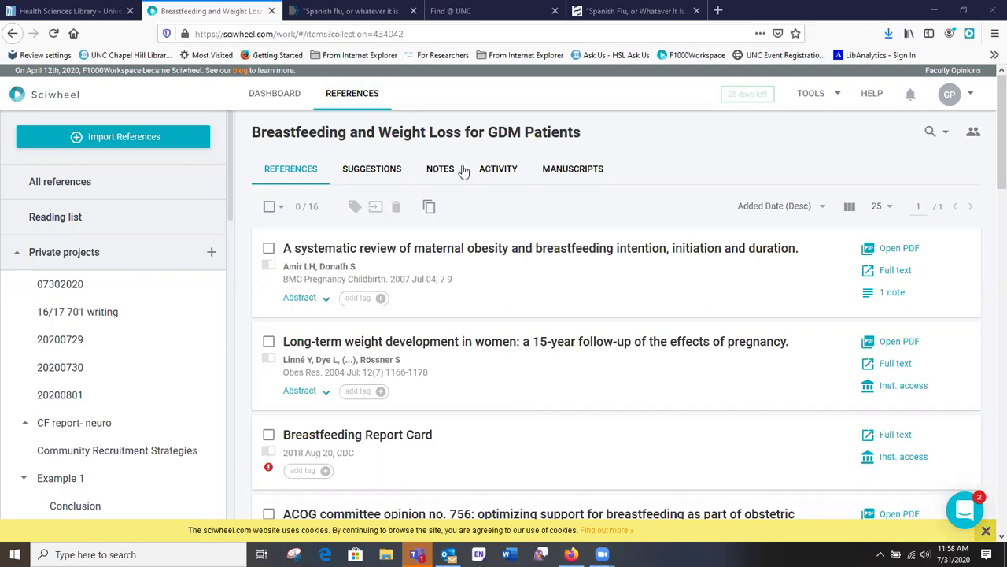
- Create a private project named Flowers
scroll(457, 168, down, 1)
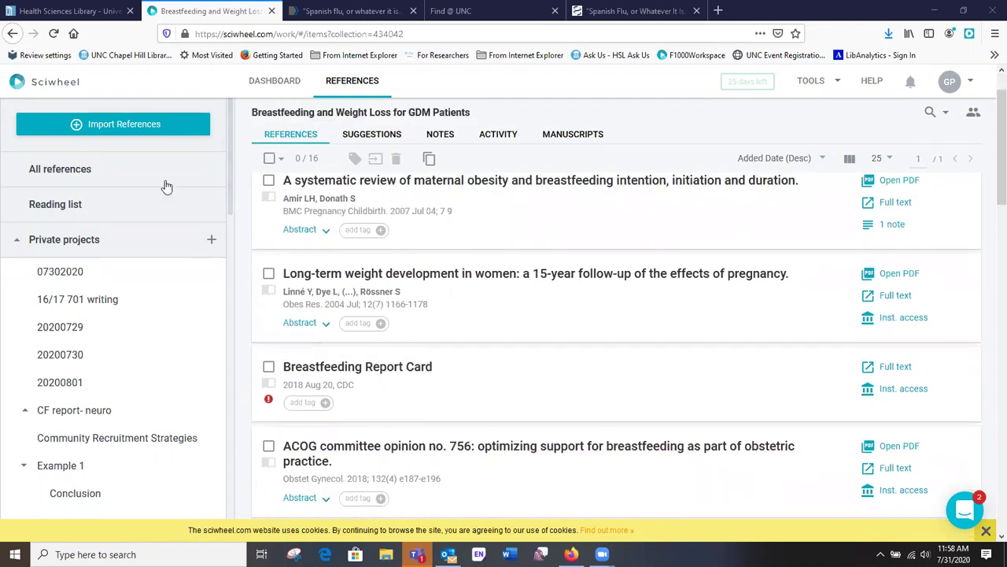
scroll(166, 183, down, 1)
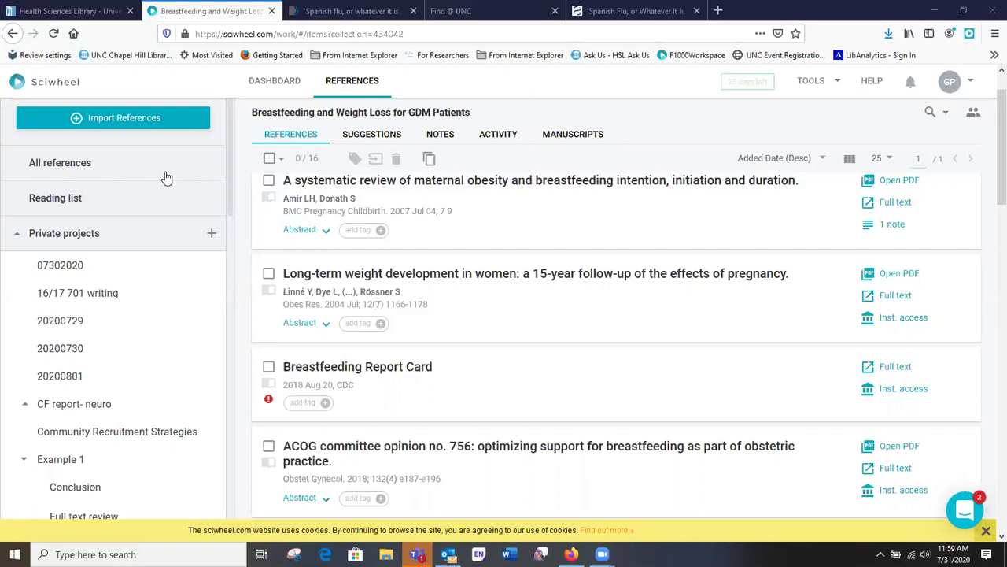
scroll(166, 179, down, 1)
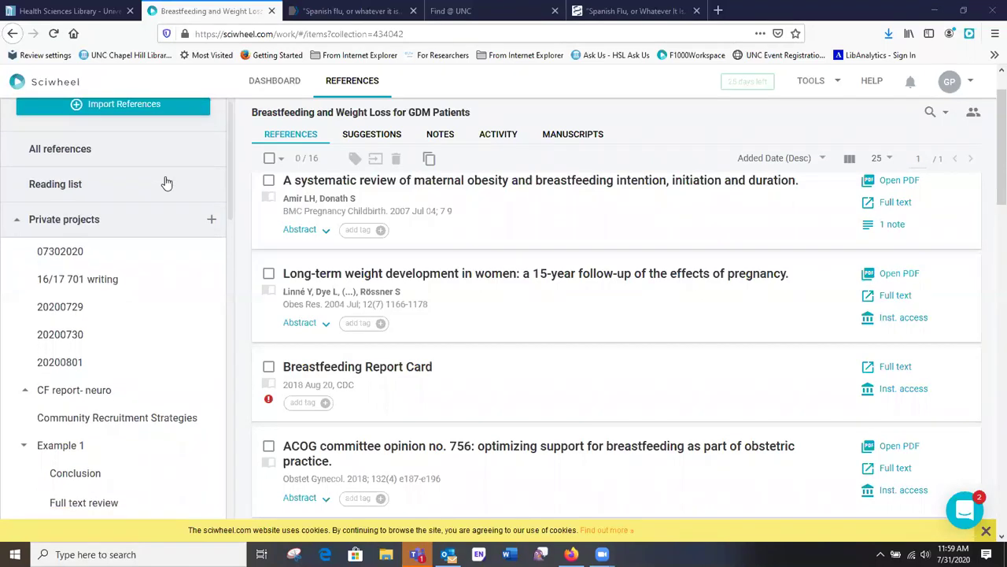
scroll(166, 182, up, 1)
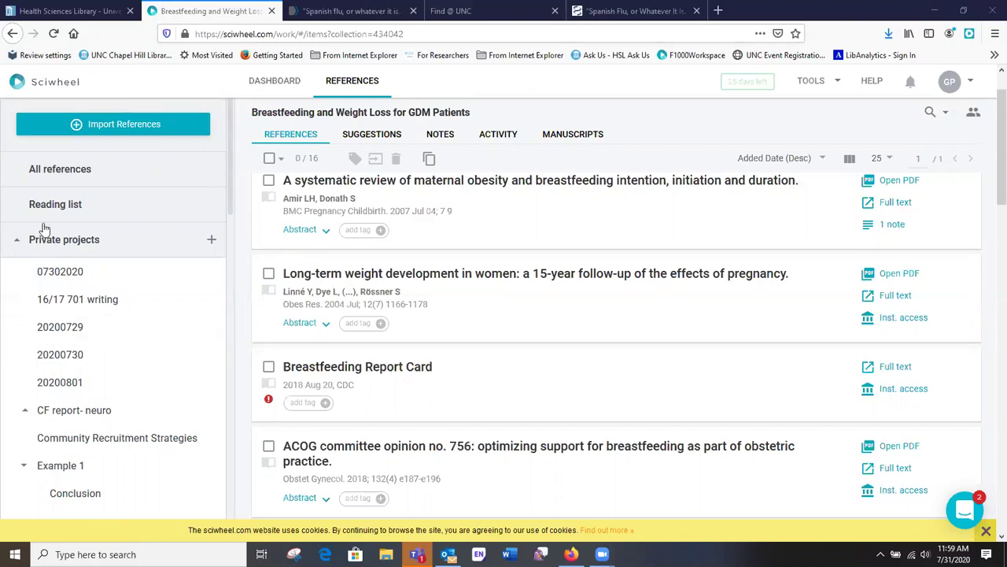
click(211, 241)
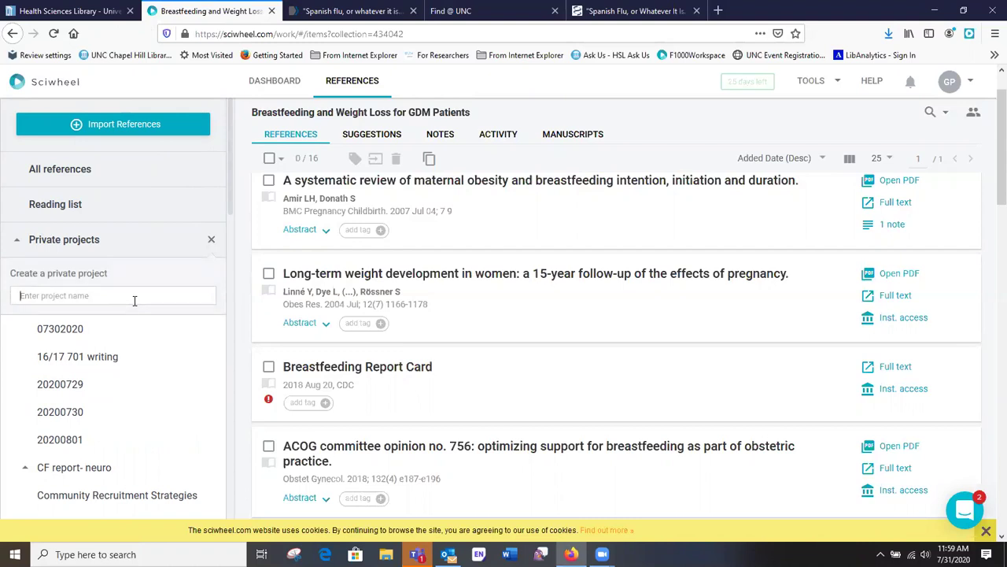
text(Flowers)
key(Return)
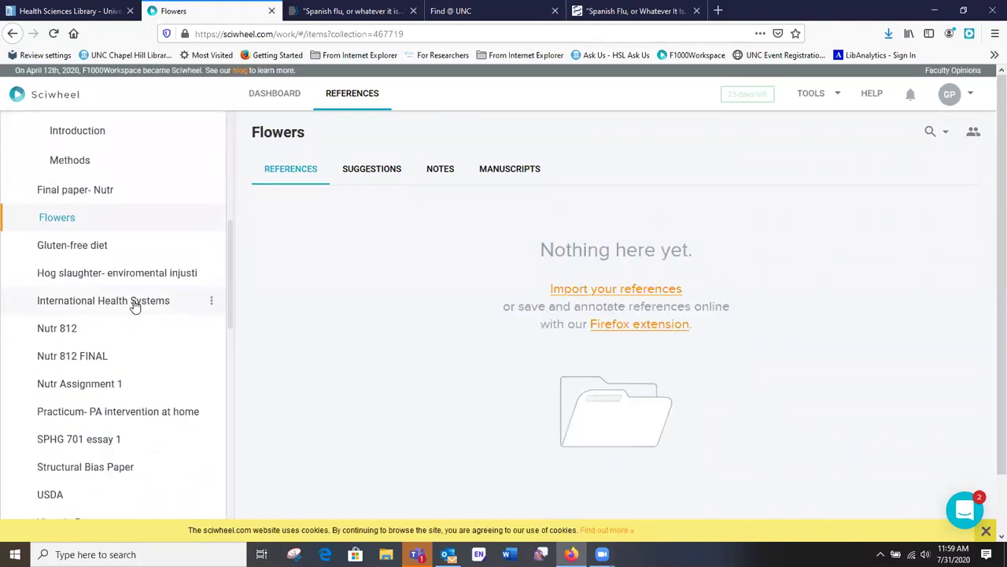
- Try to create a shared project named Flowers
scroll(133, 305, down, 6)
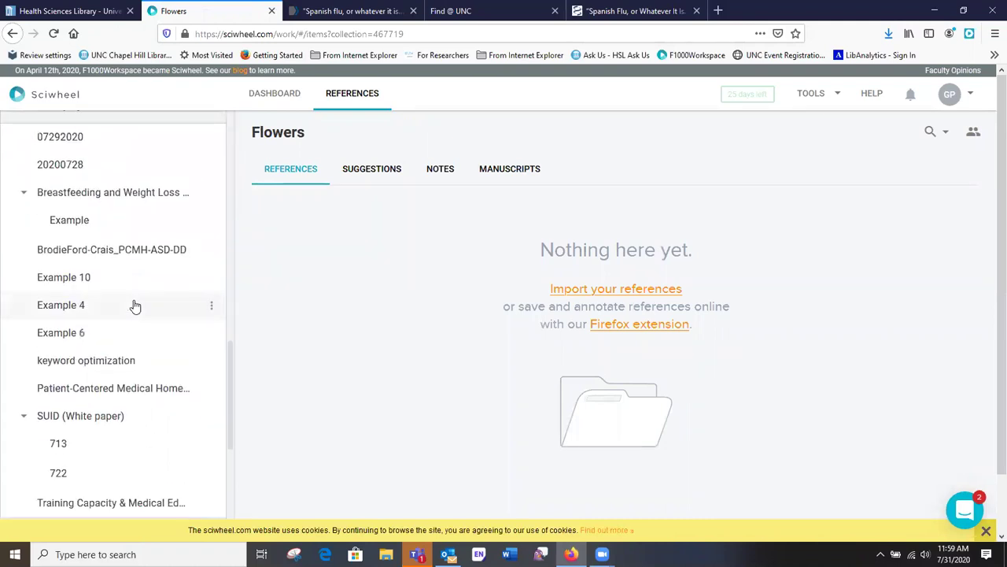
scroll(134, 306, up, 1)
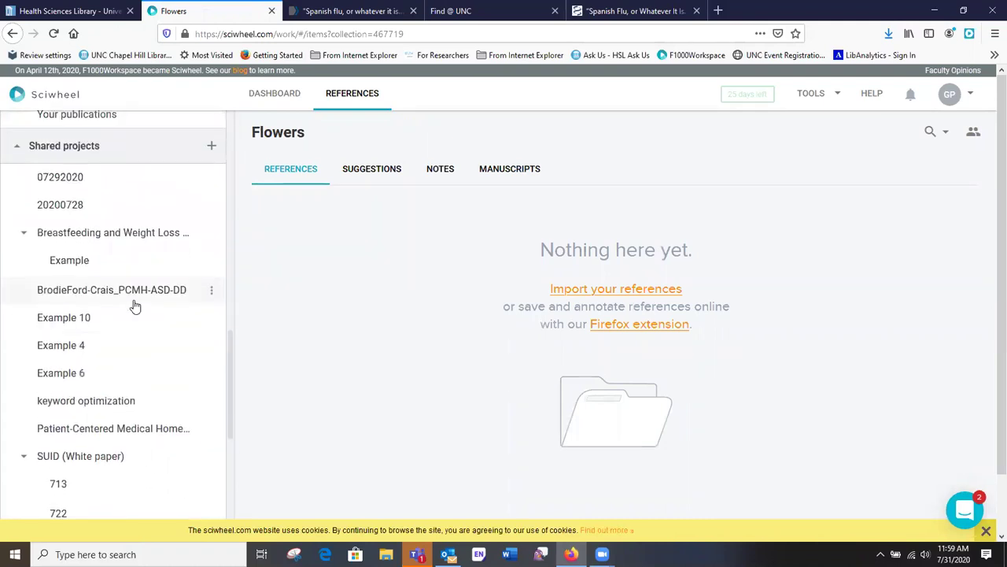
click(209, 147)
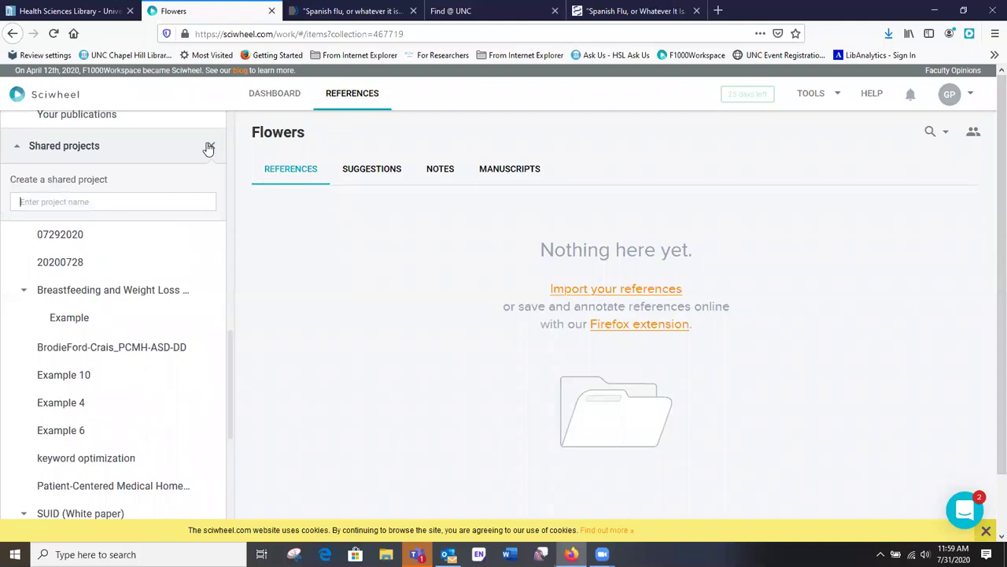
text(Flowers)
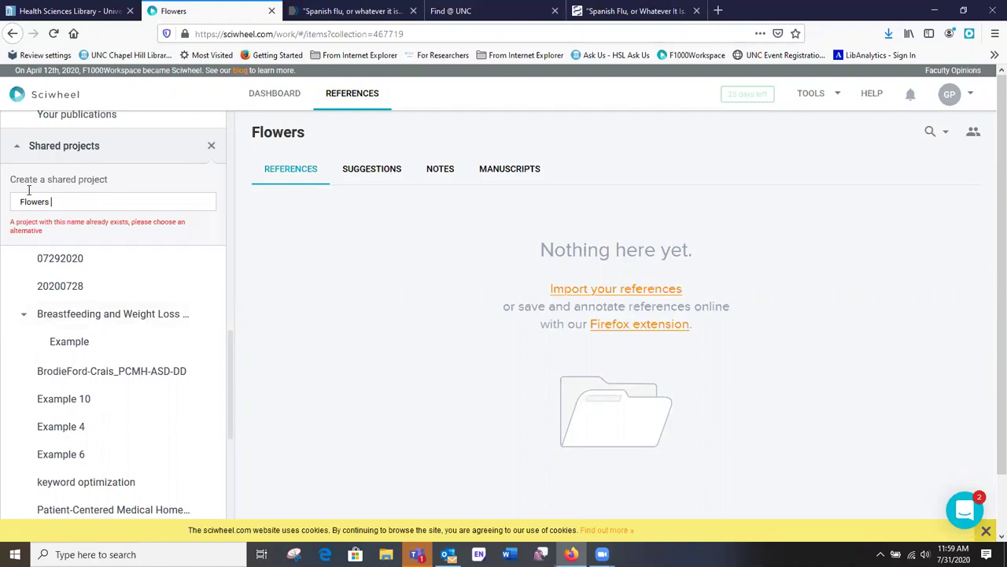
scroll(29, 193, up, 1)
scroll(29, 193, up, 1)
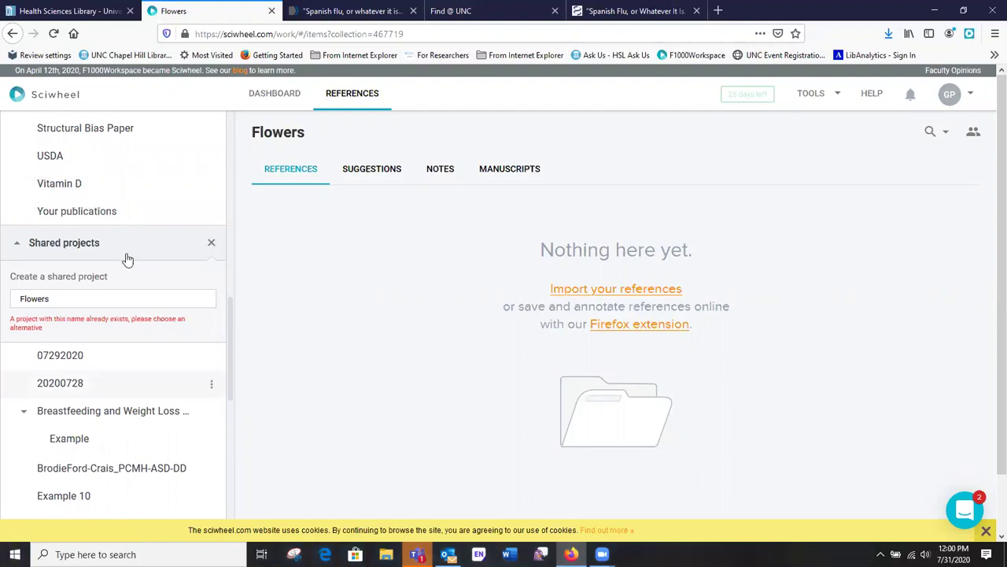
scroll(126, 268, up, 1)
scroll(126, 268, up, 1)
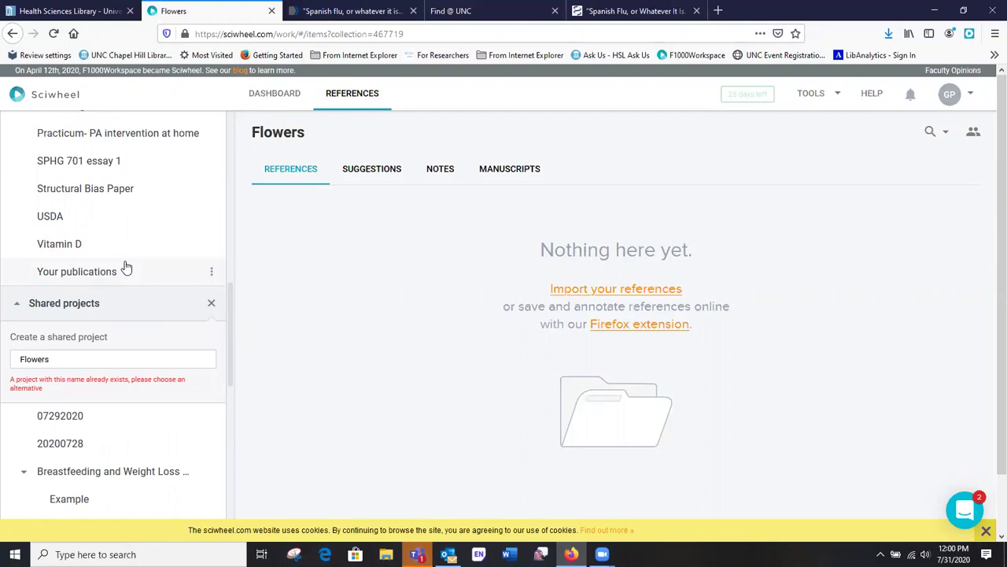
- Change the new shared project's name to Daisy, create the project, and close its Members pane without inviting anyone
key(BackSpace)
key(BackSpace)
key(BackSpace)
key(BackSpace)
key(BackSpace)
key(BackSpace)
key(BackSpace)
text(Daisy)
key(Return)
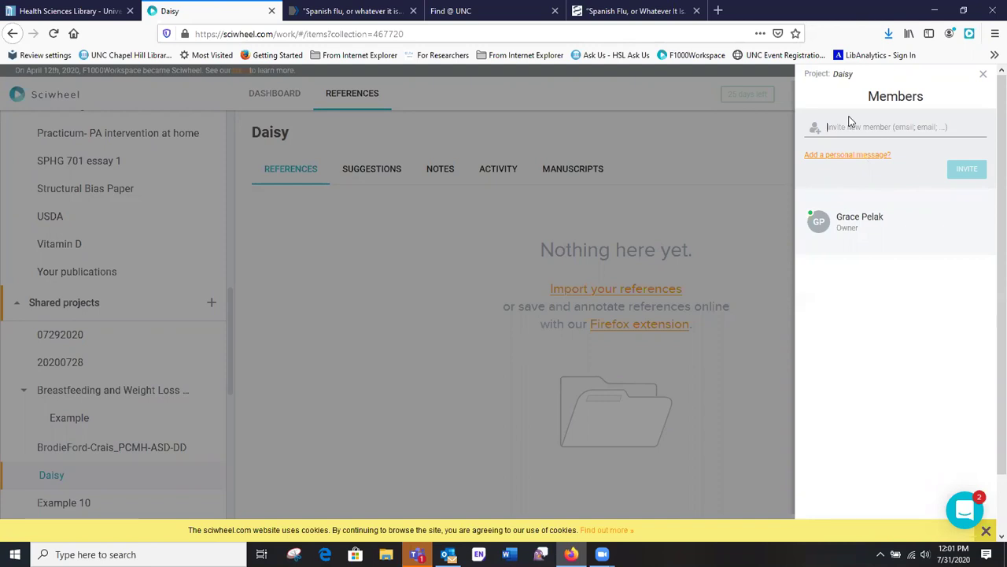
click(982, 74)
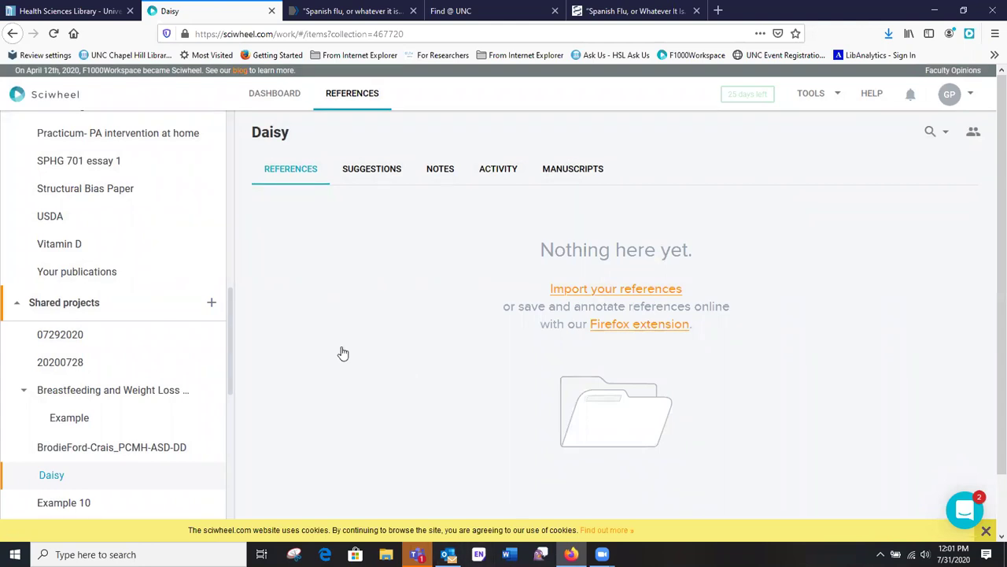
- Expand the private project CF report- neuro to view its subprojects, and collapse it again
scroll(207, 259, up, 7)
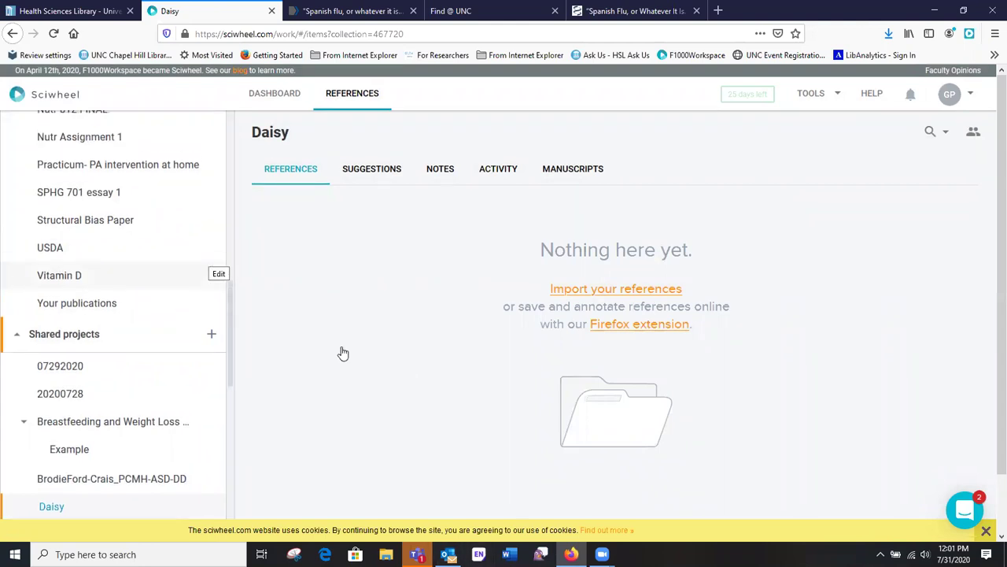
scroll(206, 259, up, 3)
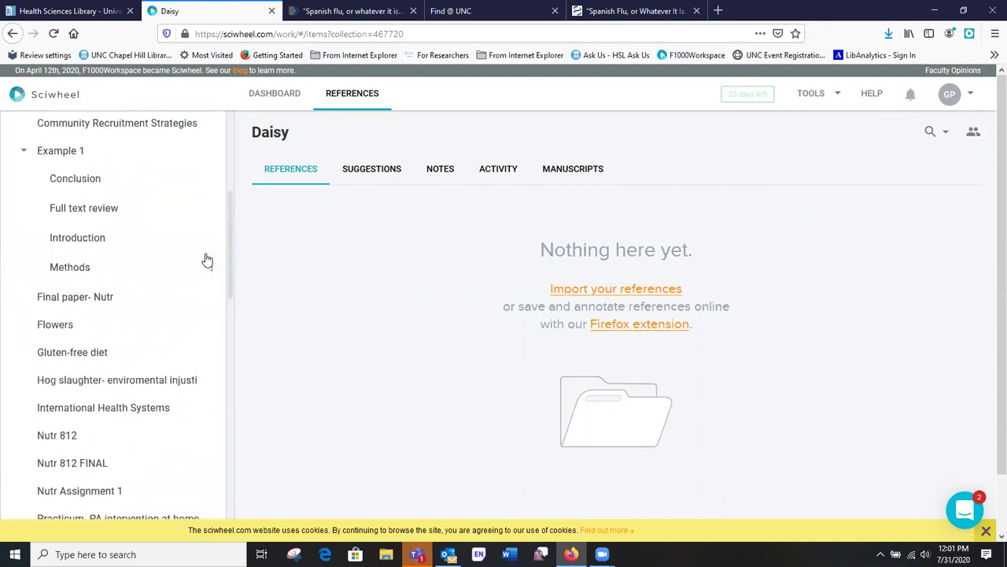
scroll(206, 259, up, 1)
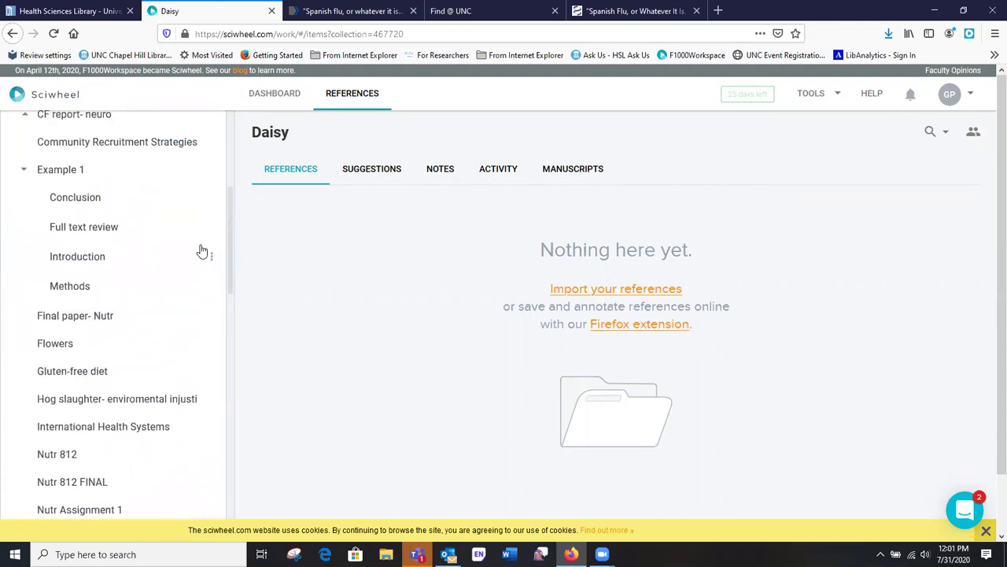
click(24, 123)
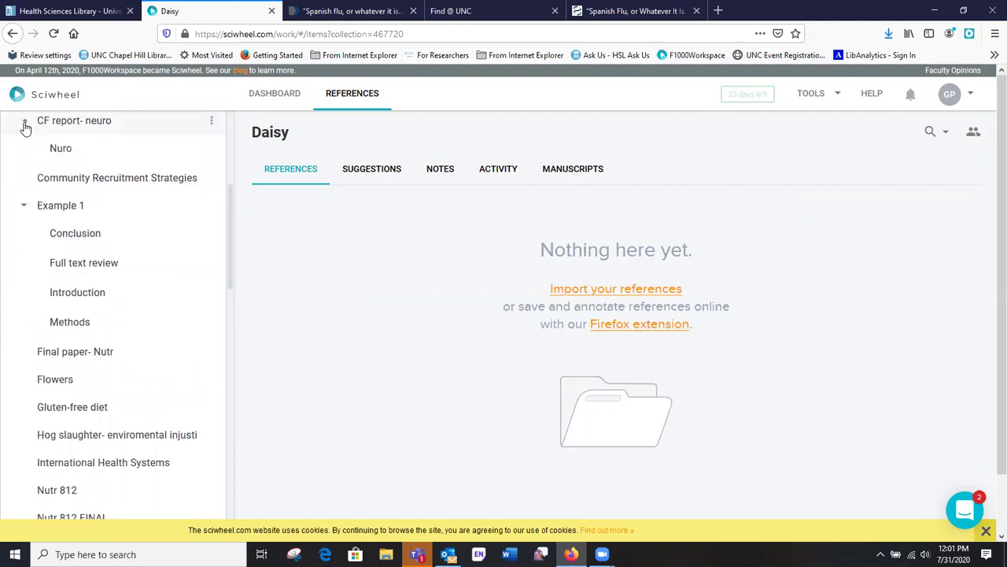
click(25, 124)
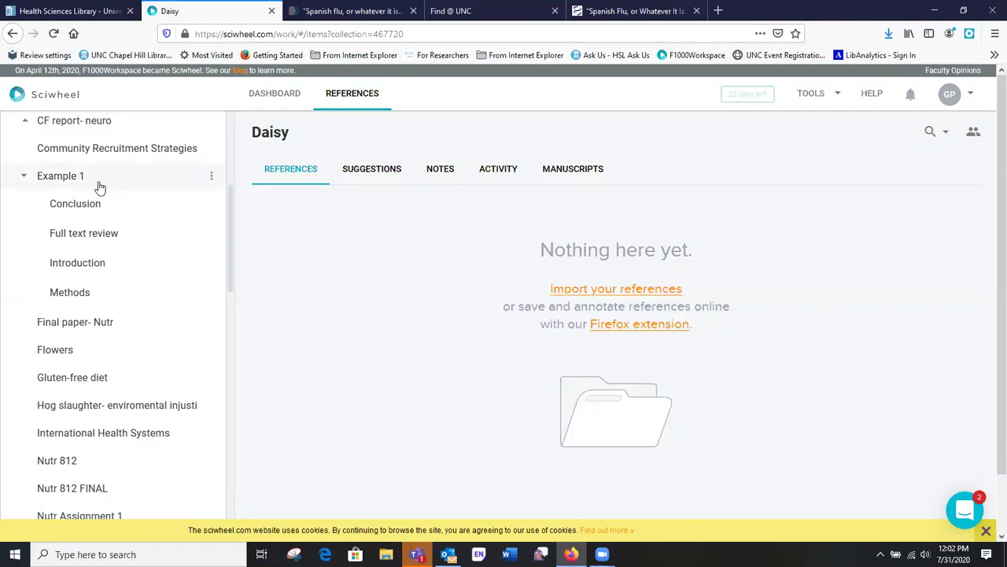
- Begin adding a subproject to Example 1, leave it unnamed, and open the existing Full text review subproject instead
click(211, 176)
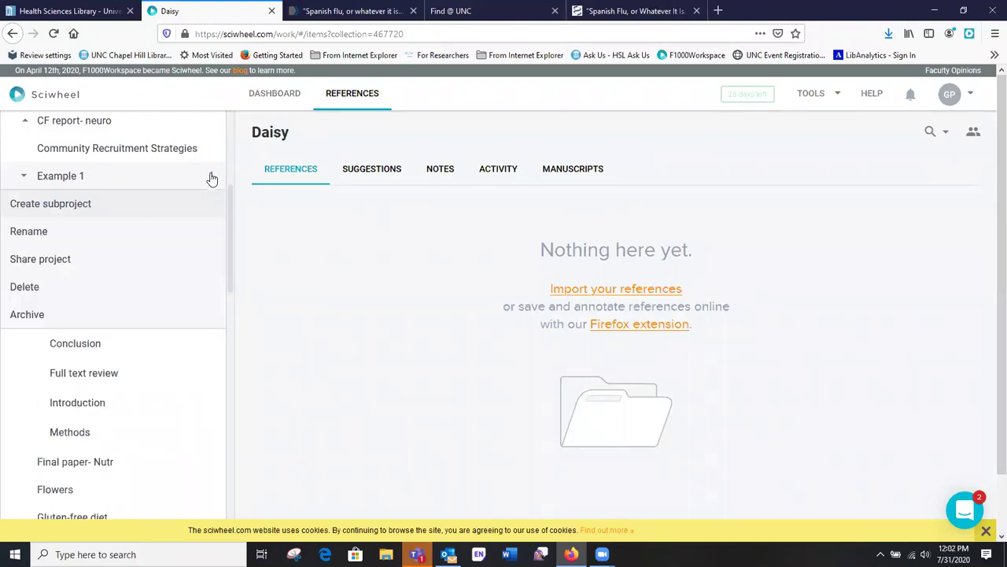
click(76, 206)
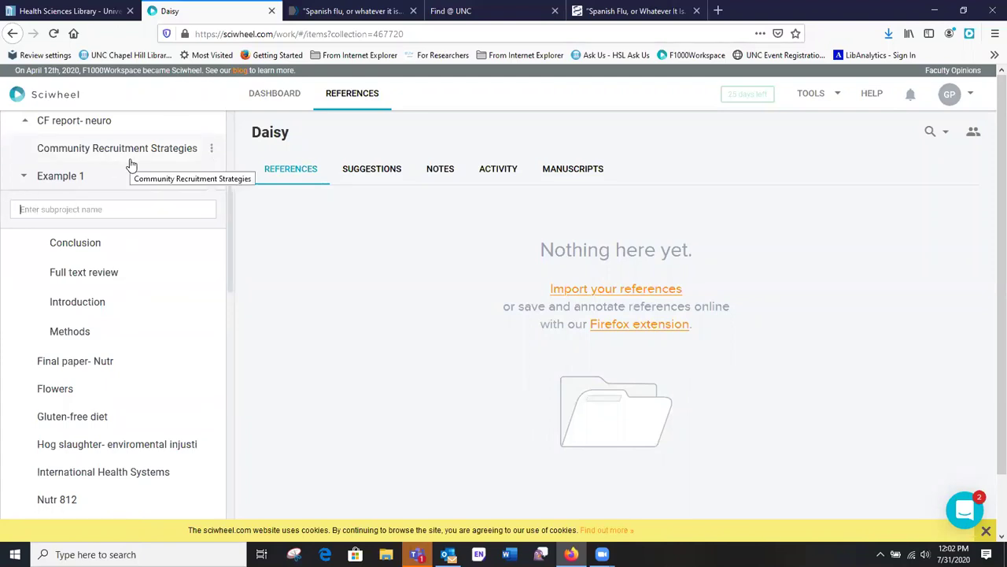
click(79, 271)
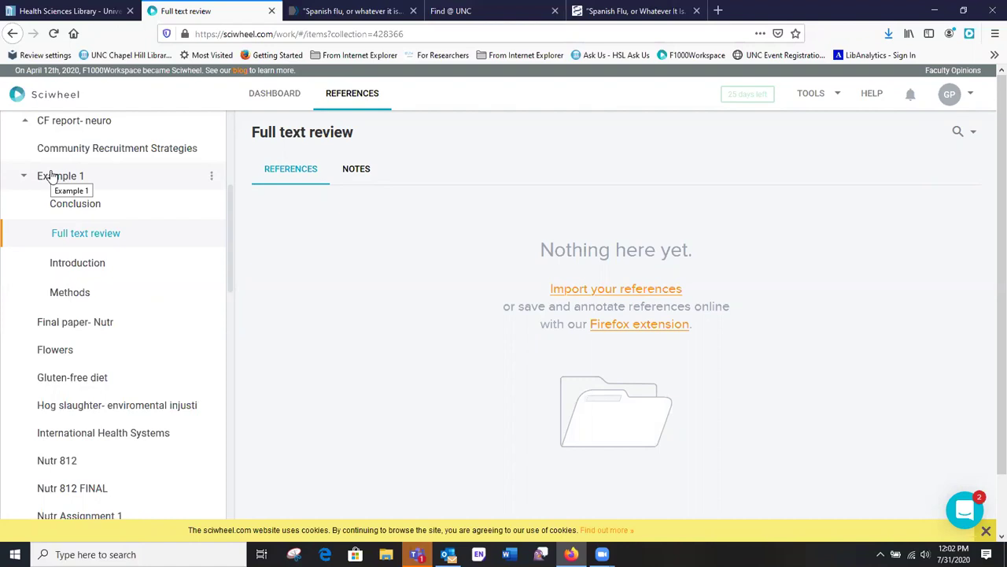
- Open the shared project SUID (White paper) and look over the private tags and the project's own tags
scroll(50, 173, down, 5)
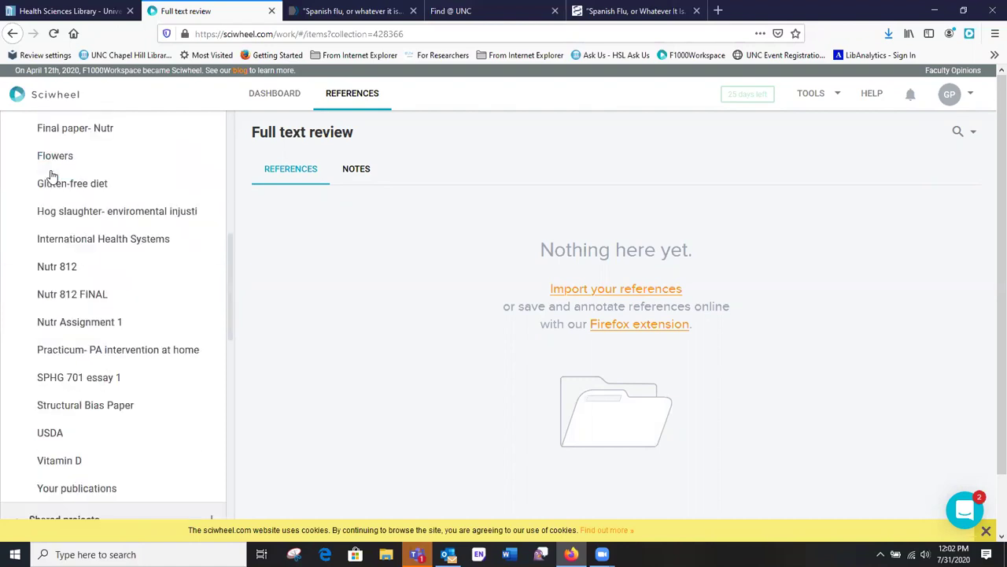
scroll(50, 174, down, 5)
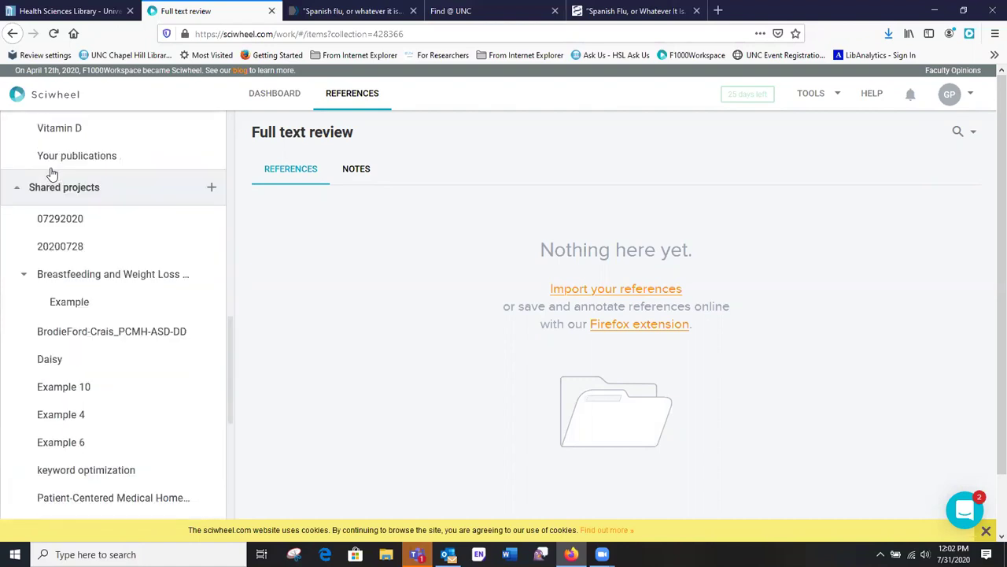
scroll(51, 173, down, 4)
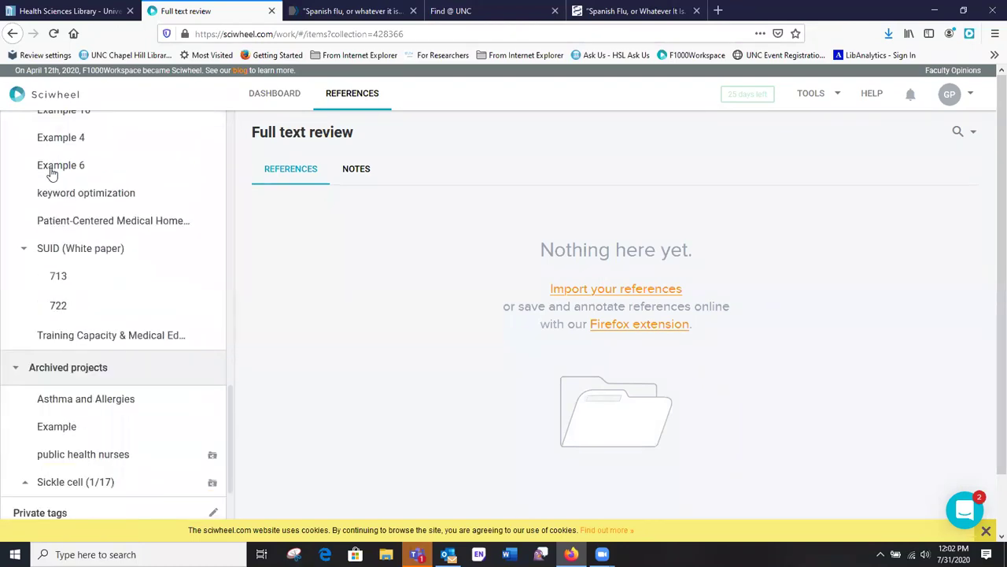
scroll(50, 172, down, 2)
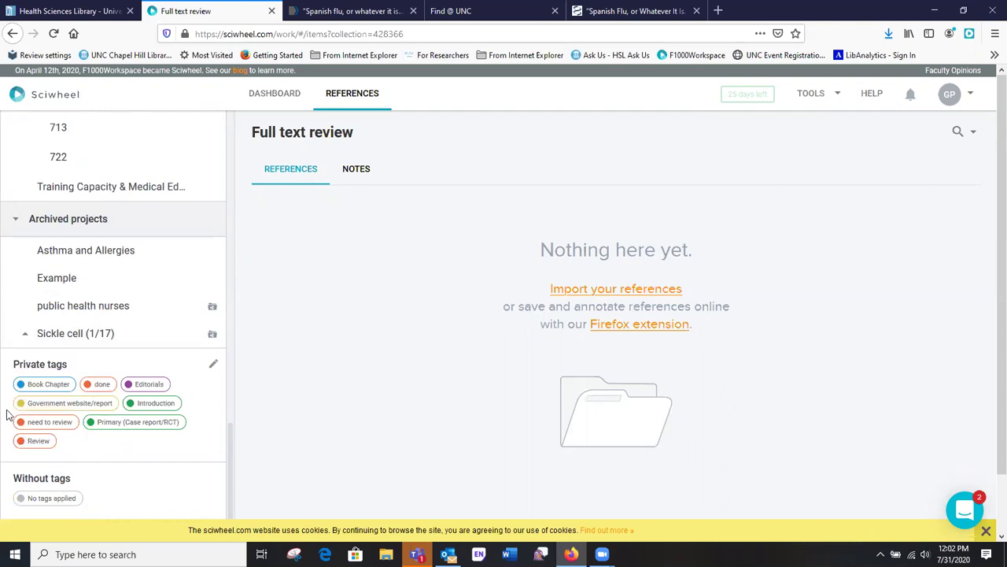
scroll(63, 218, up, 1)
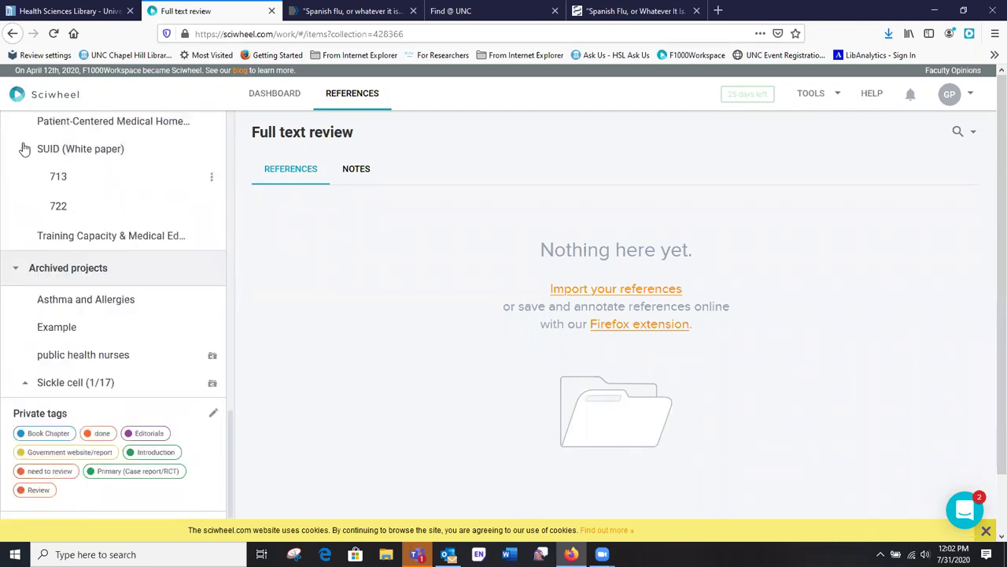
click(41, 151)
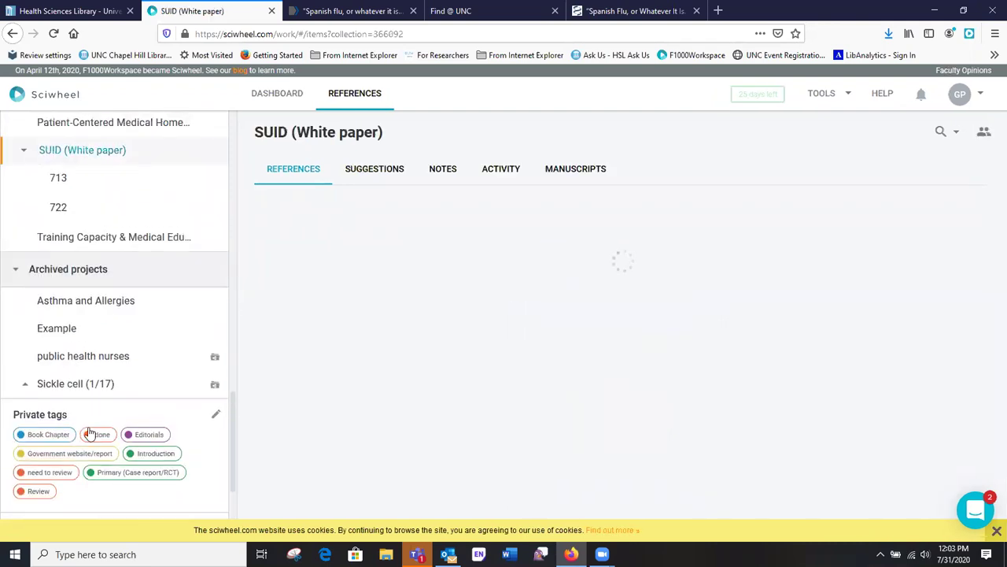
scroll(86, 425, down, 1)
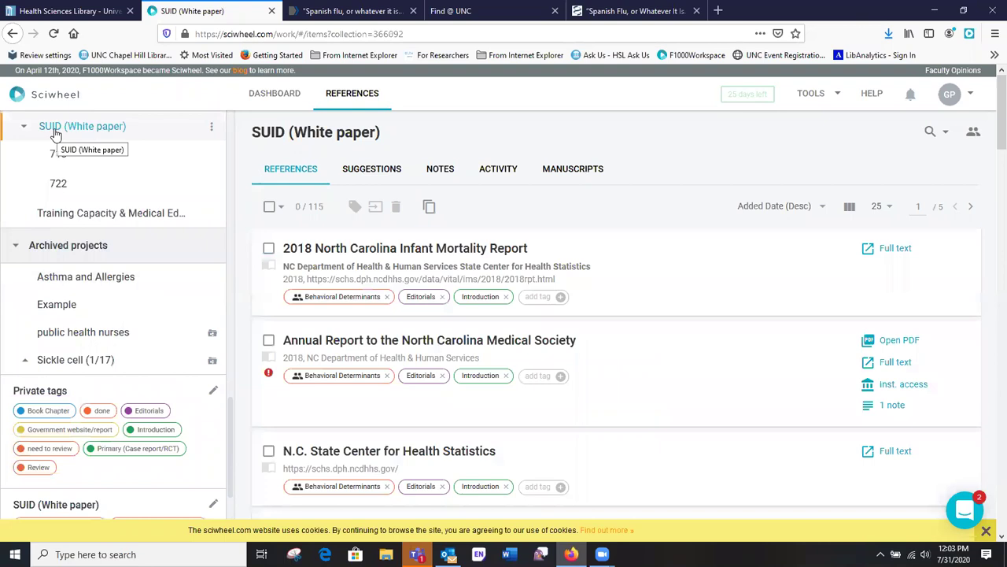
scroll(57, 130, down, 3)
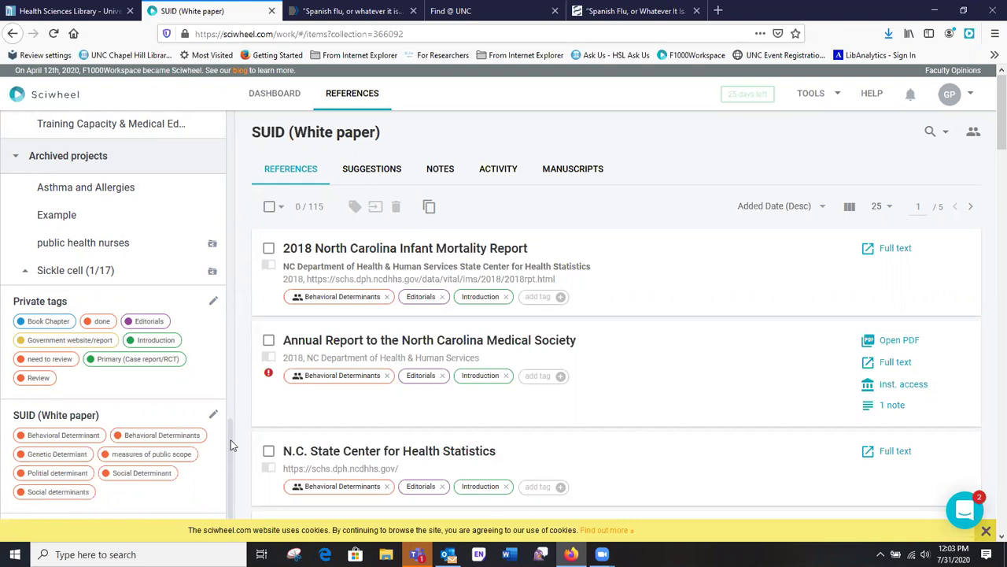
- Filter the SUID (White paper) references by the private tag Introduction
scroll(232, 439, up, 2)
scroll(232, 432, up, 1)
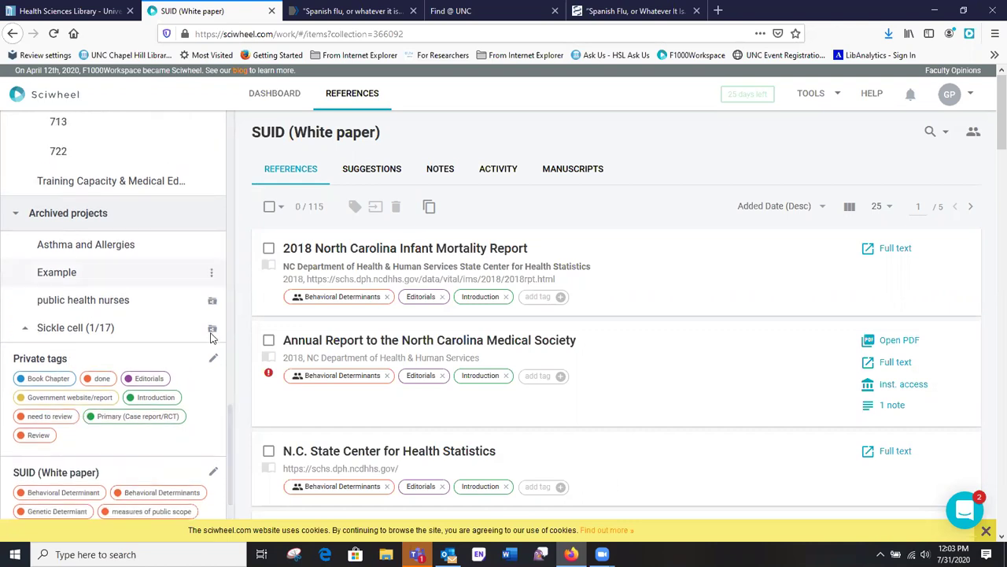
click(157, 402)
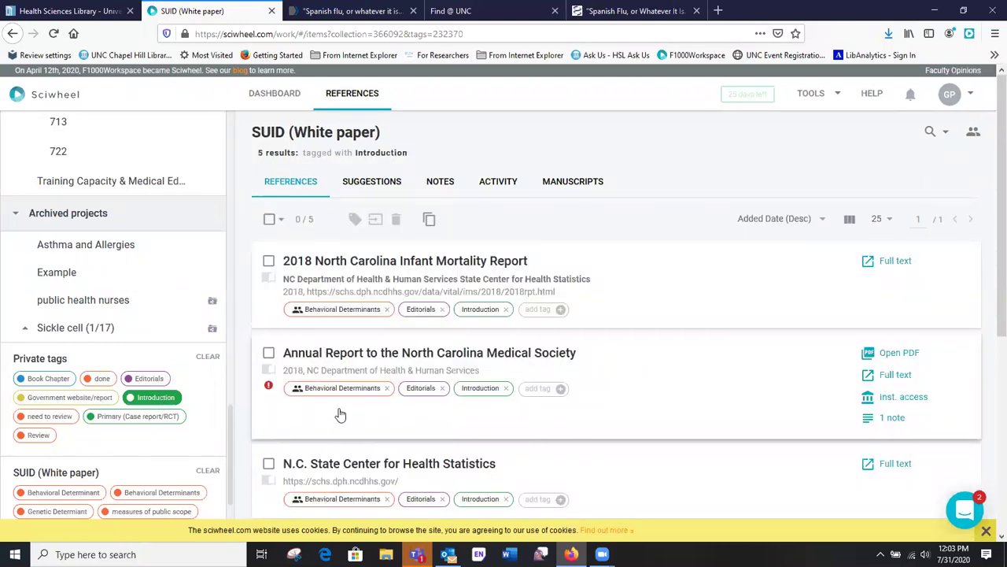
scroll(237, 408, down, 1)
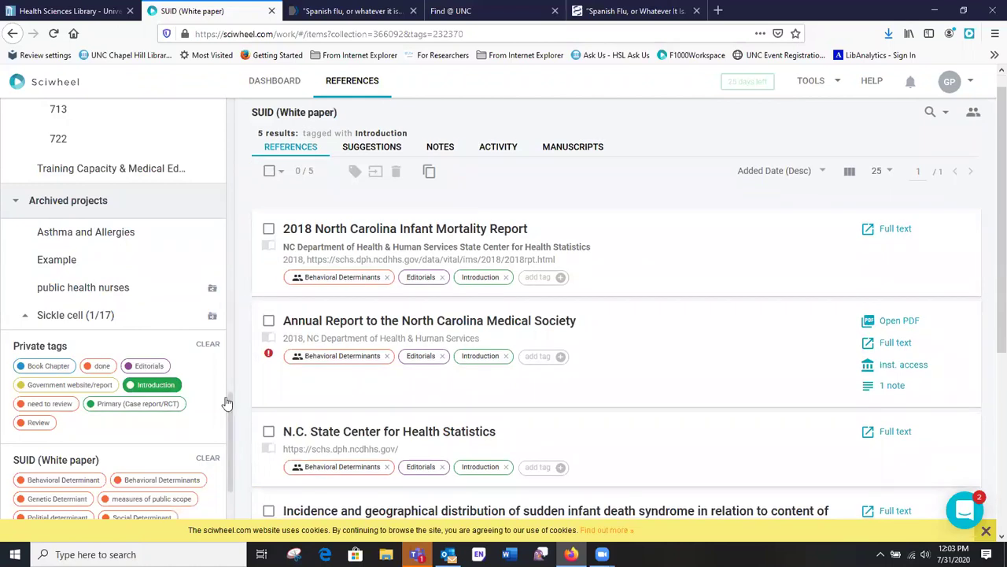
scroll(227, 397, up, 5)
scroll(218, 291, up, 3)
drag(229, 346, 240, 133)
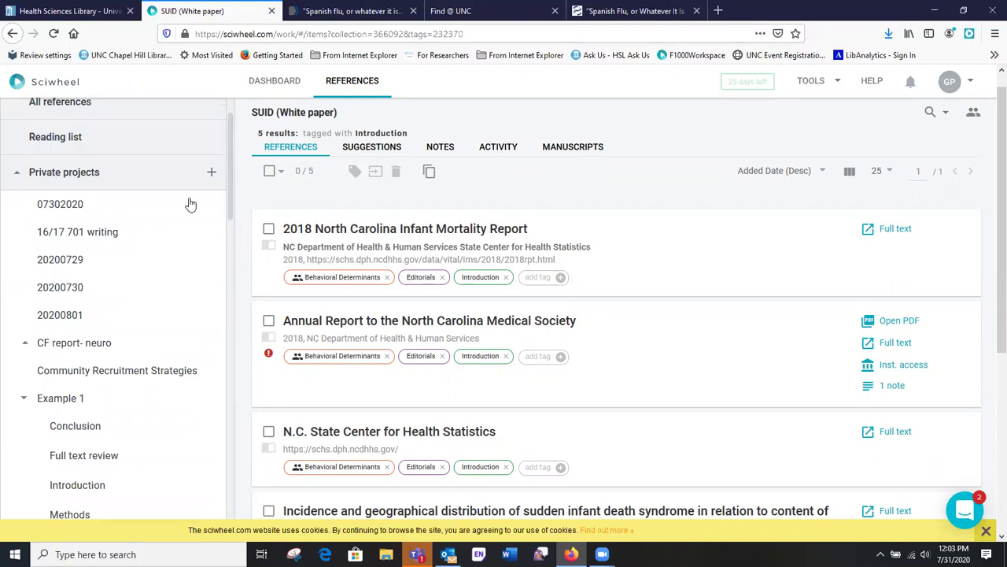
scroll(173, 214, up, 2)
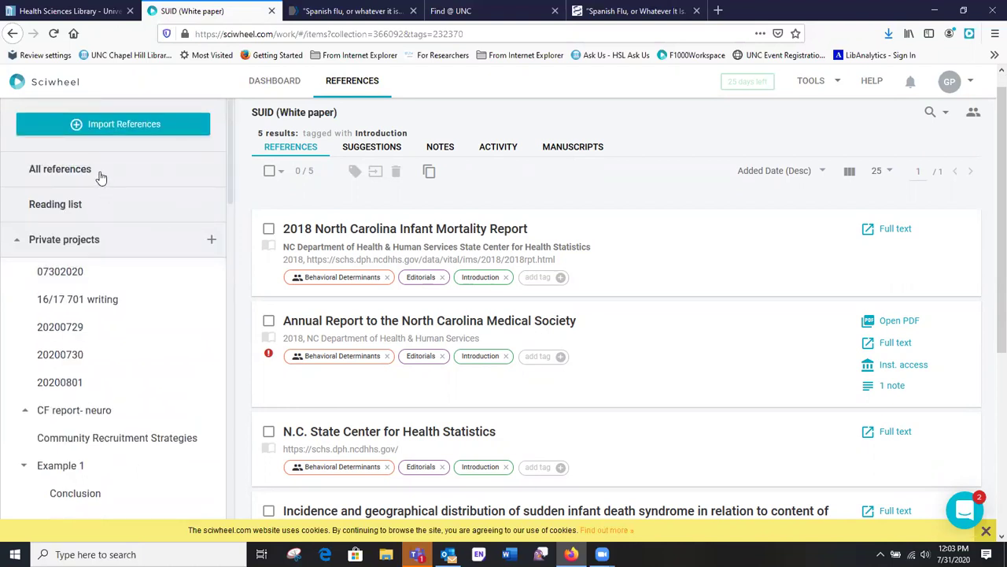
- Show all references and assign the existing private tag done to the Polio endgame reference
click(100, 178)
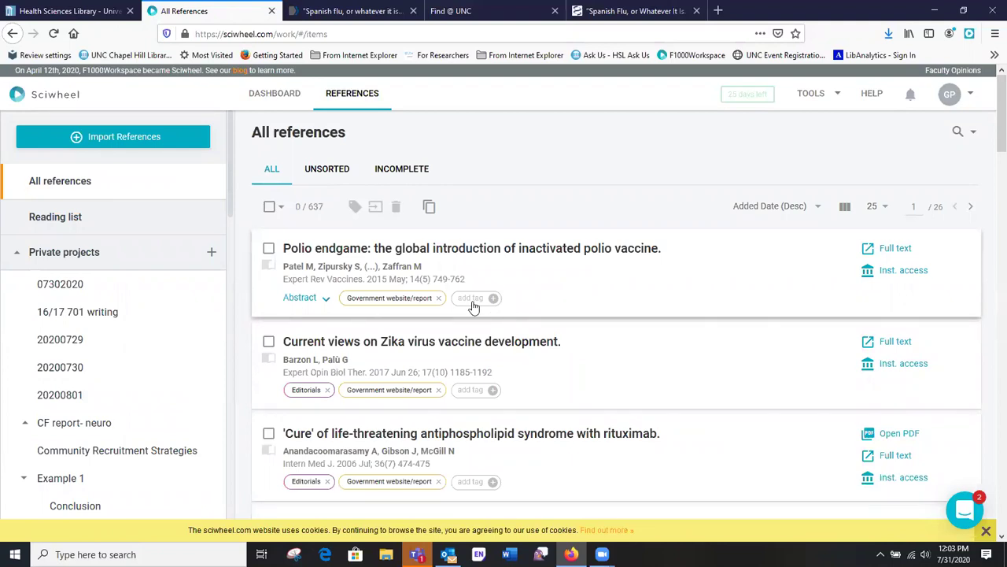
click(472, 299)
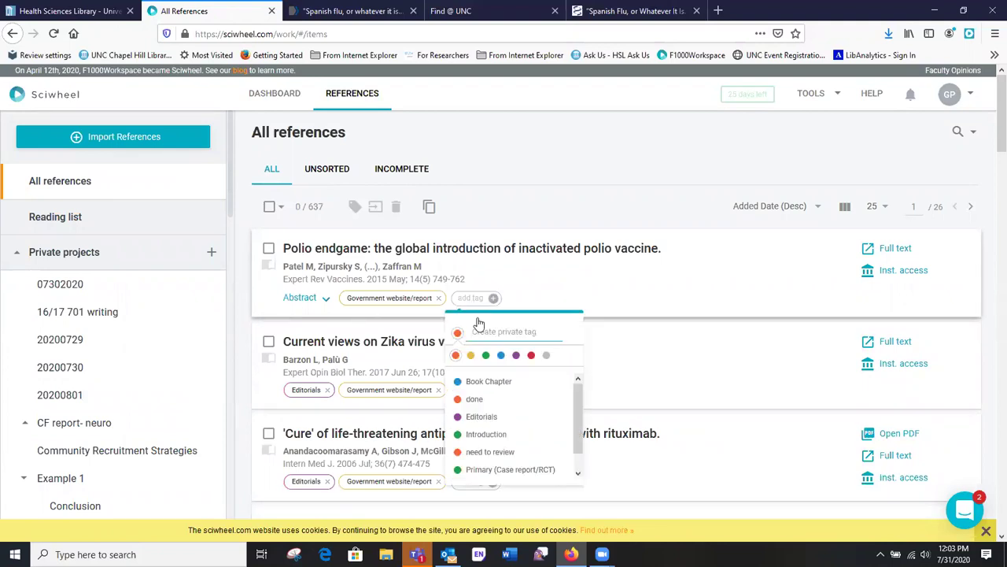
click(516, 357)
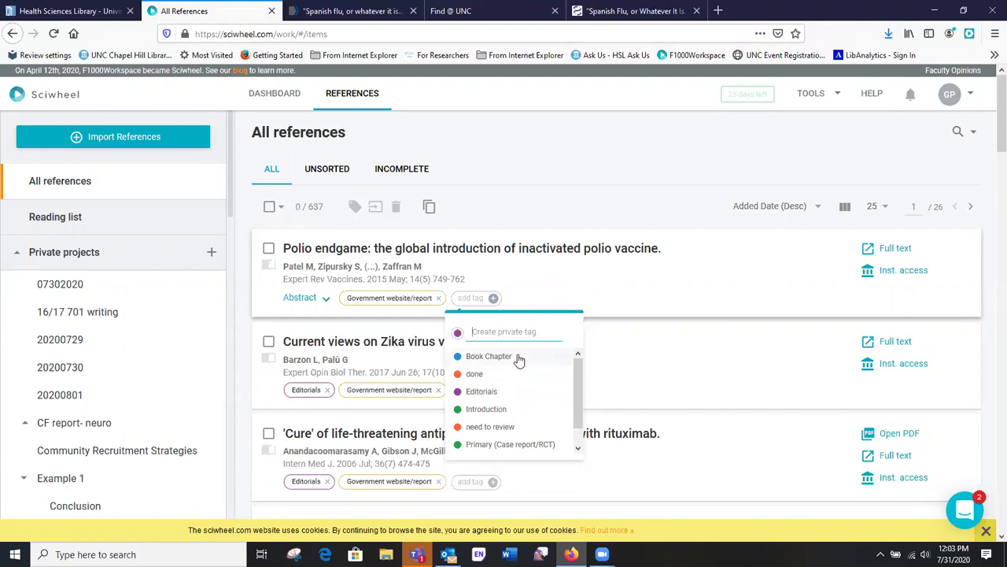
click(476, 379)
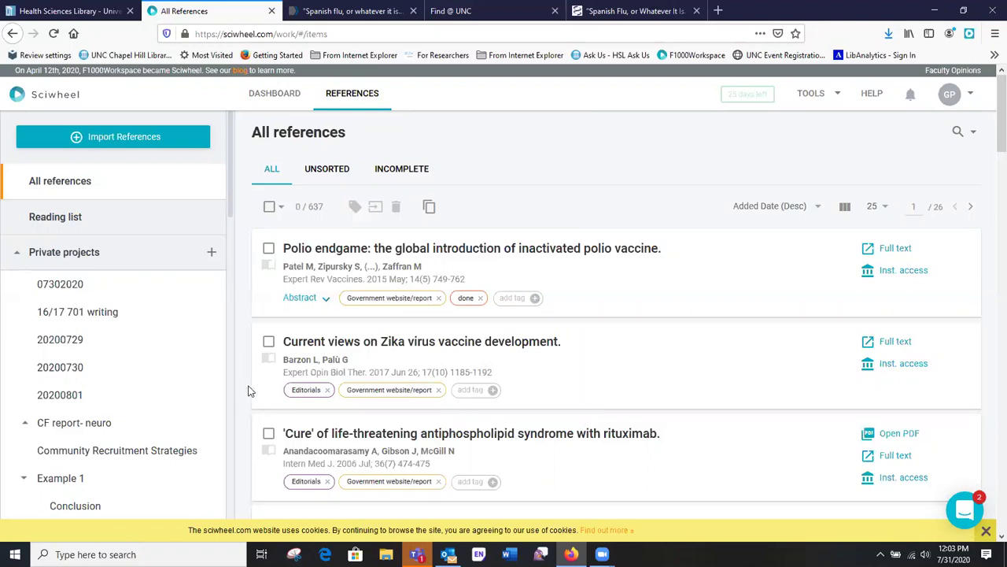
- Apply the tags Editorials and Introduction in bulk to the four references from Current views on Zika virus through Vaccine-Hesitant and Vaccine-Refusing Parents
click(269, 345)
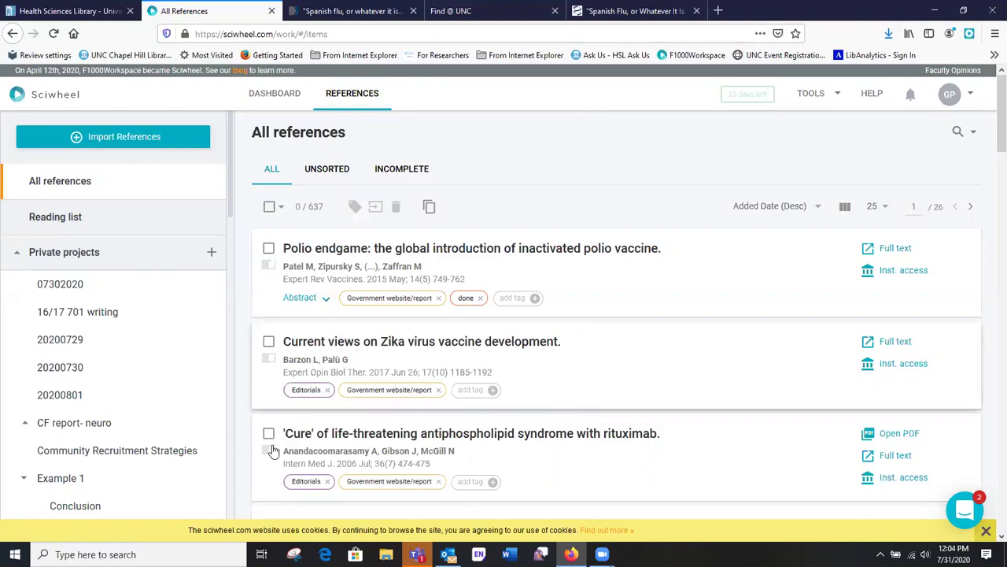
click(269, 435)
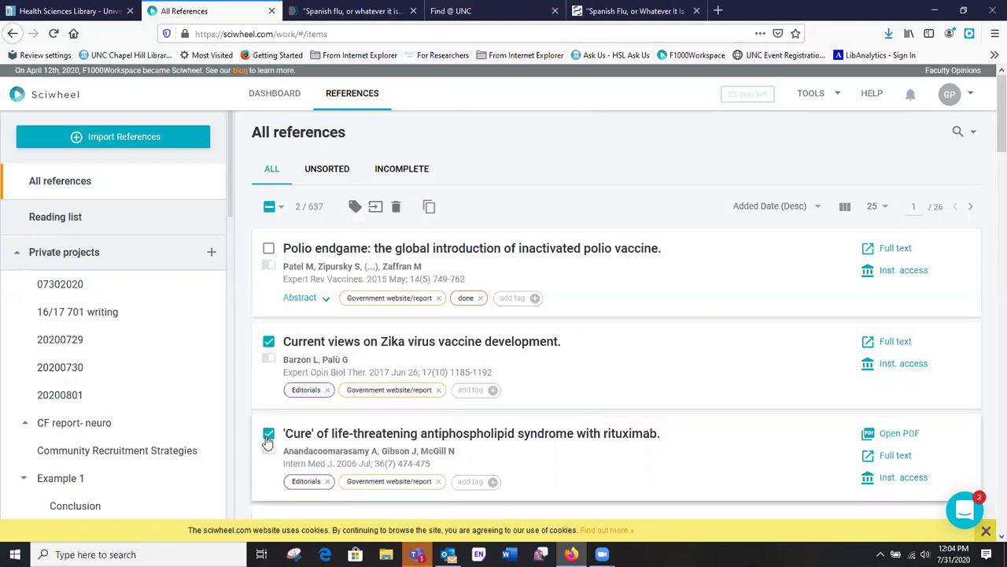
scroll(268, 441, down, 3)
click(269, 391)
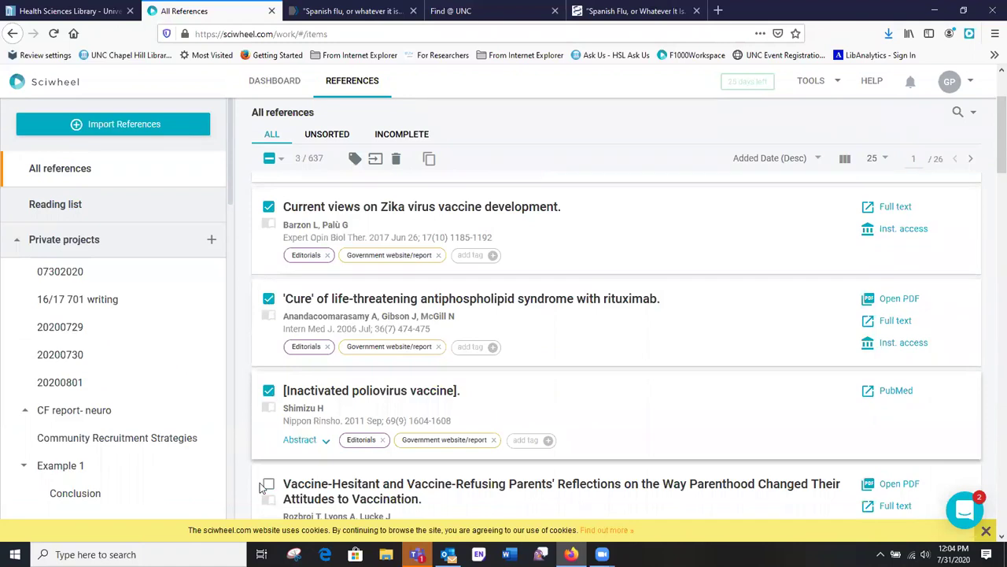
click(268, 483)
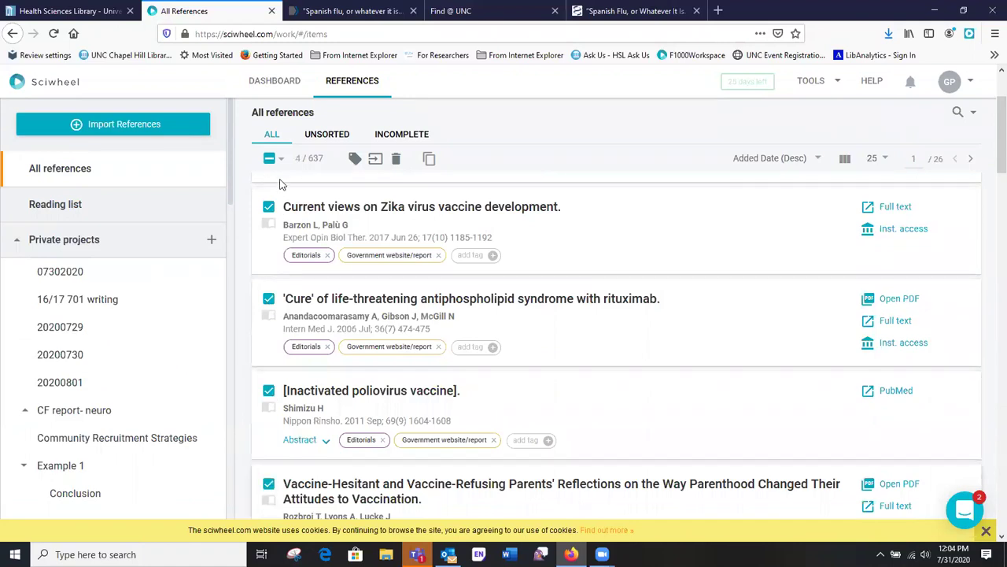
click(355, 158)
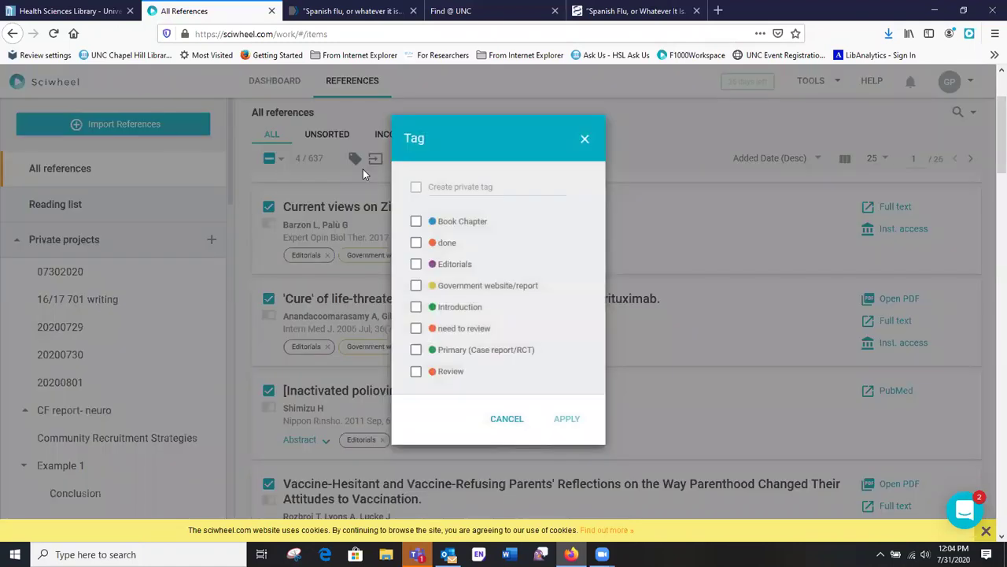
click(415, 264)
click(421, 313)
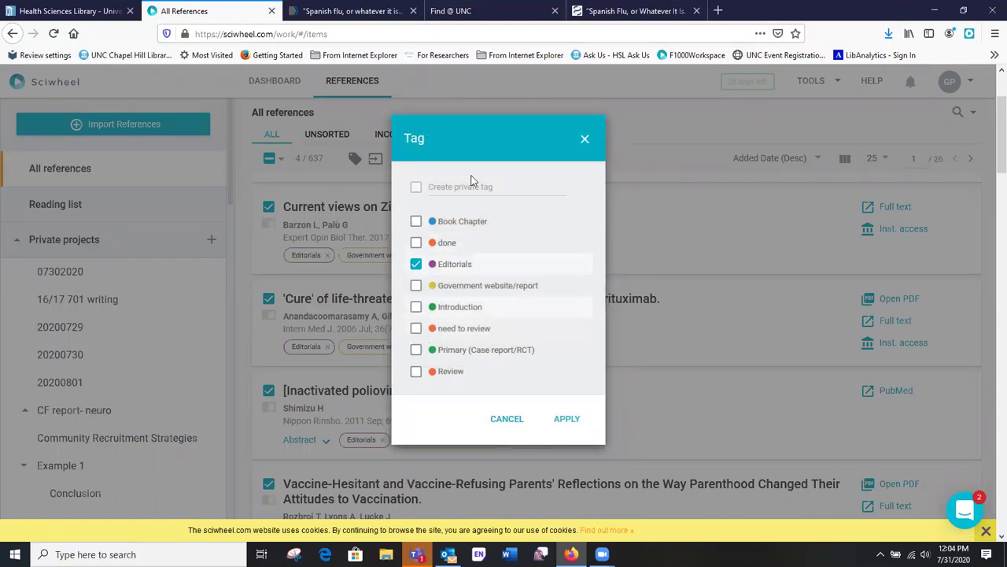
click(573, 419)
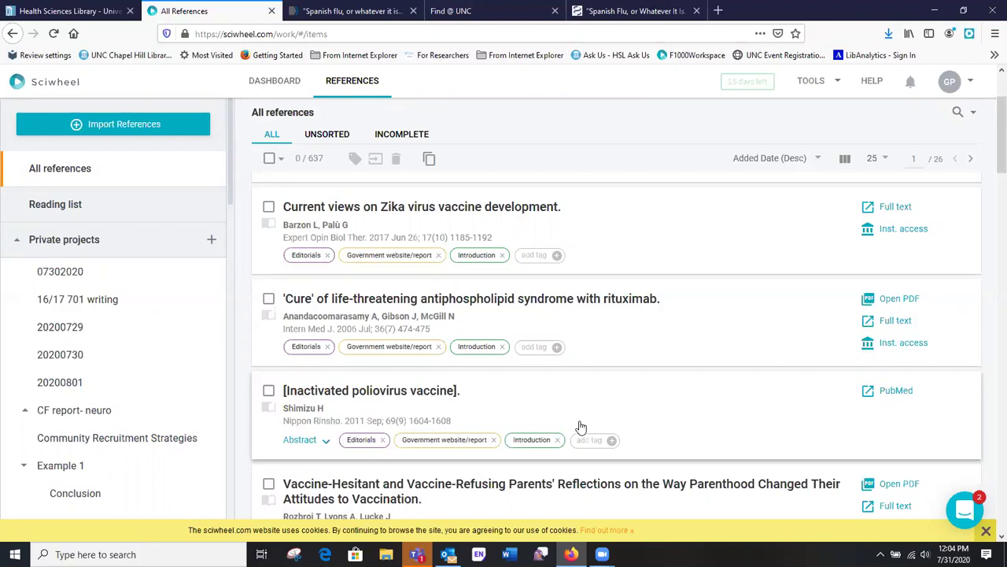
- Go to the private project Example 1 and open the details of its reference [Inactivated poliovirus vaccine]
scroll(580, 427, up, 3)
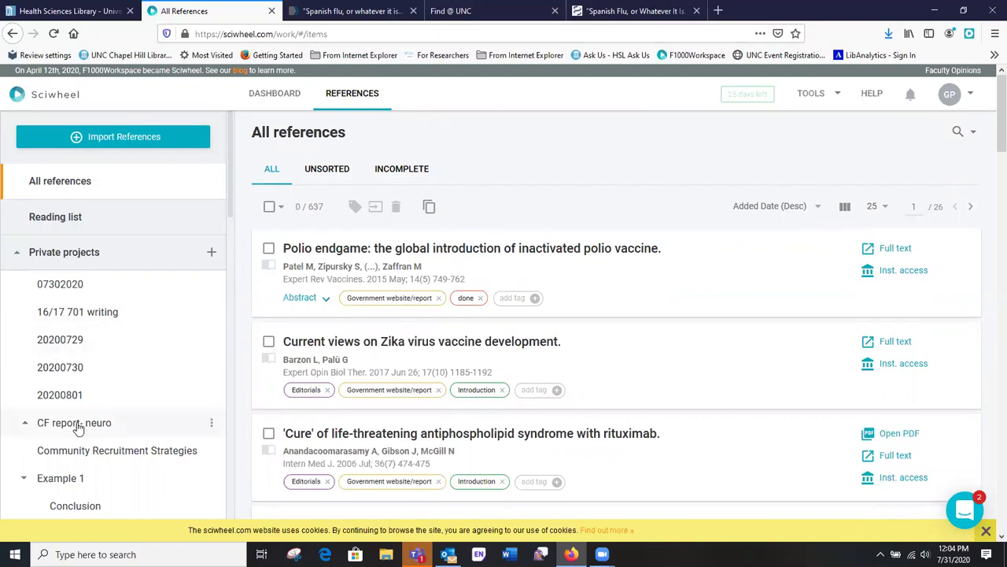
click(78, 488)
scroll(76, 488, down, 1)
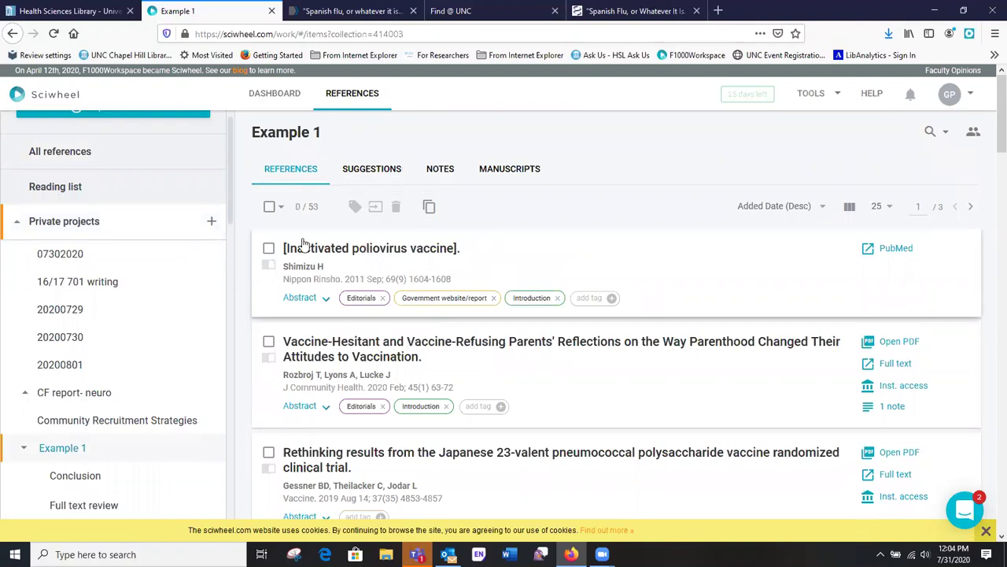
click(367, 242)
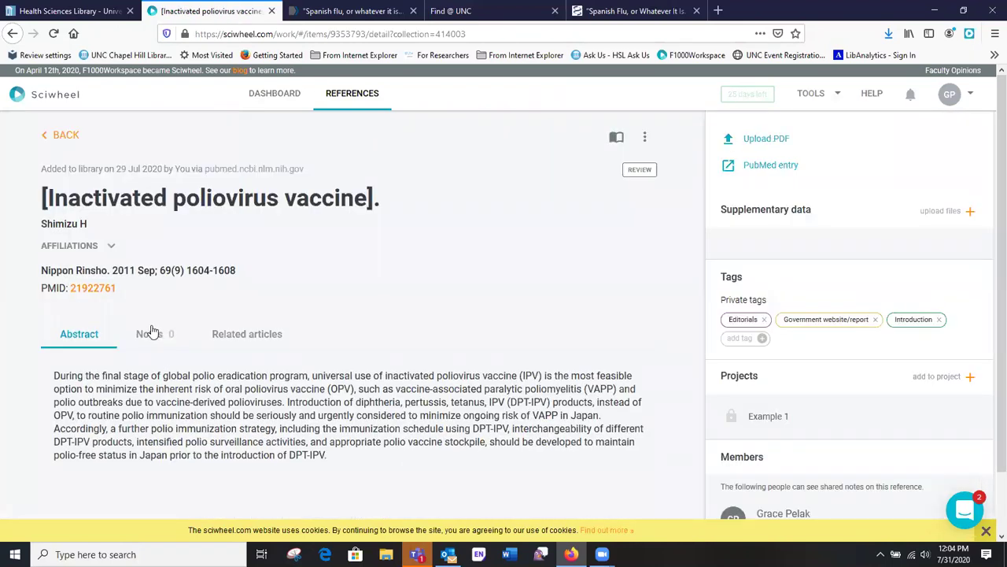
- Add an unshared note reading "Example 1" to the [Inactivated poliovirus vaccine] reference
click(150, 333)
click(118, 413)
text(E)
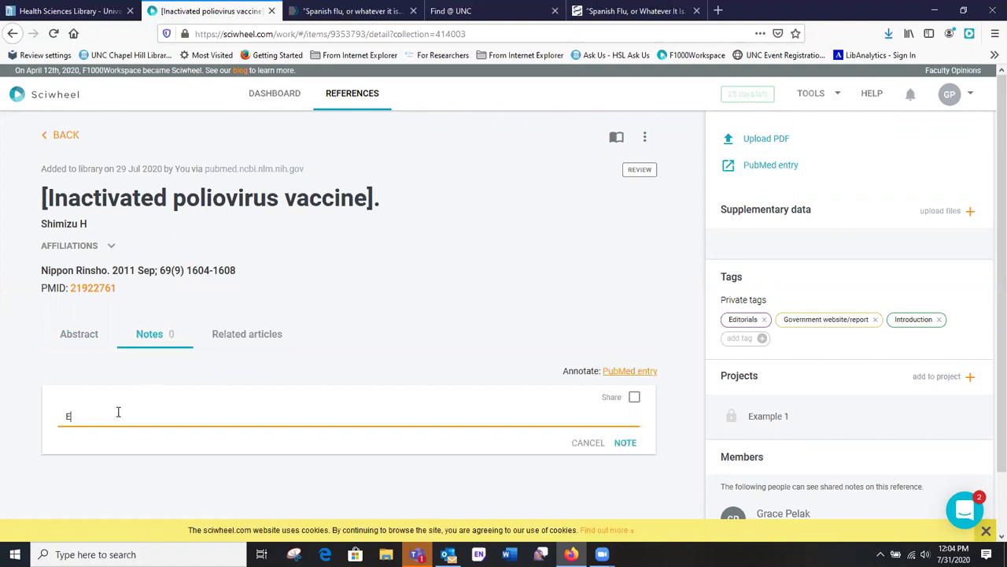
text(xample 1)
click(634, 397)
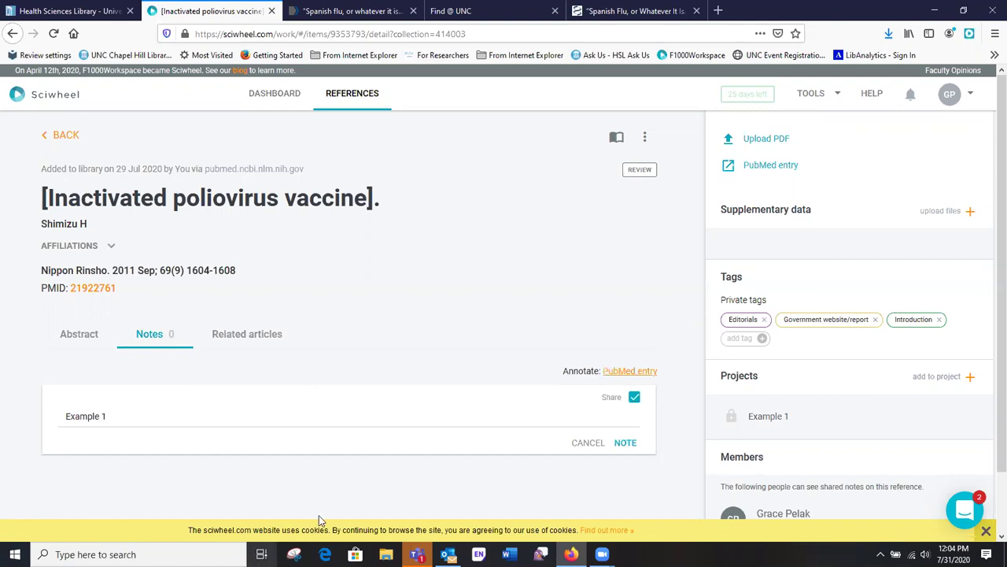
click(635, 399)
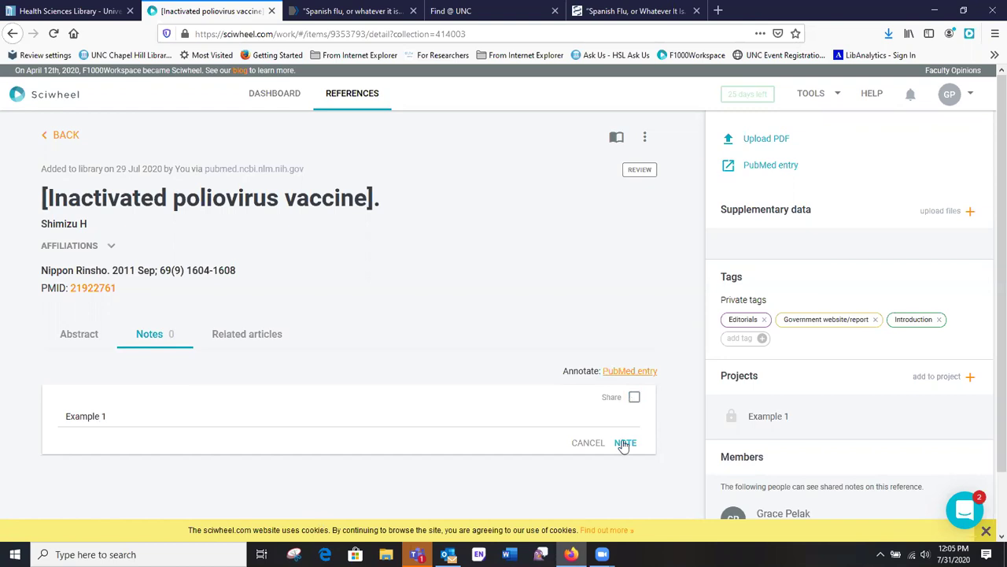
click(625, 443)
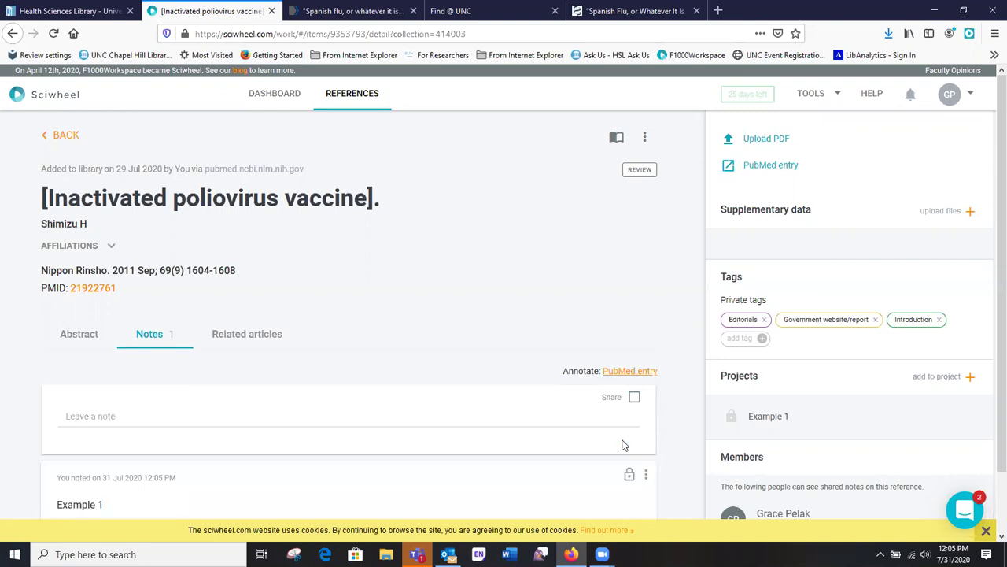
- Look over the saved note, return to the Example 1 project and display the notes of all its references
scroll(528, 420, down, 2)
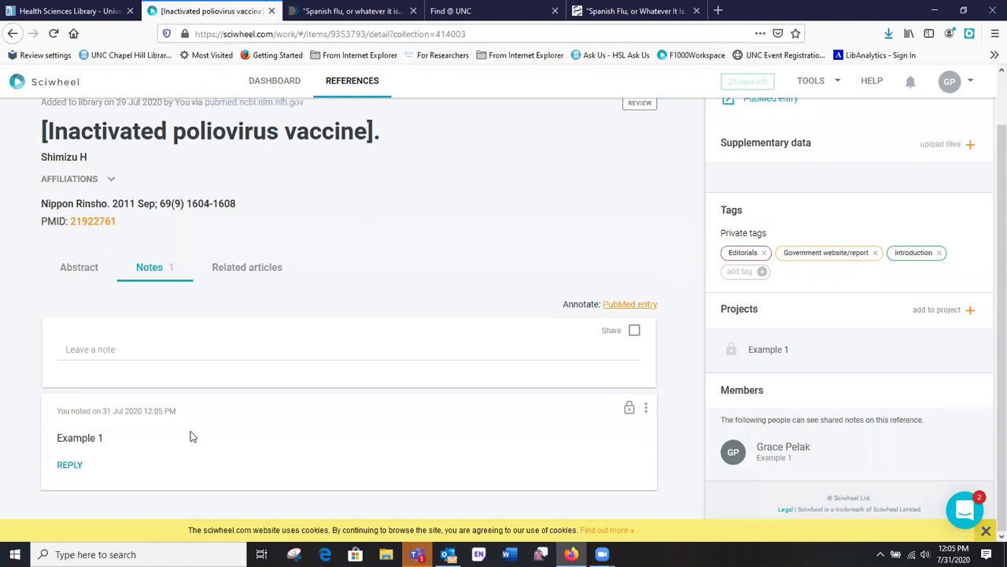
scroll(191, 438, up, 2)
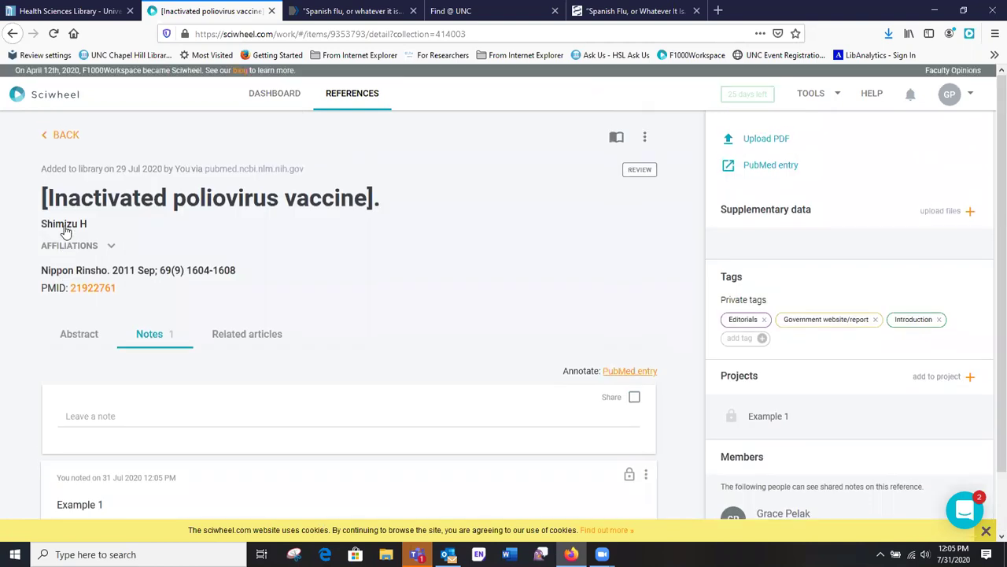
click(66, 136)
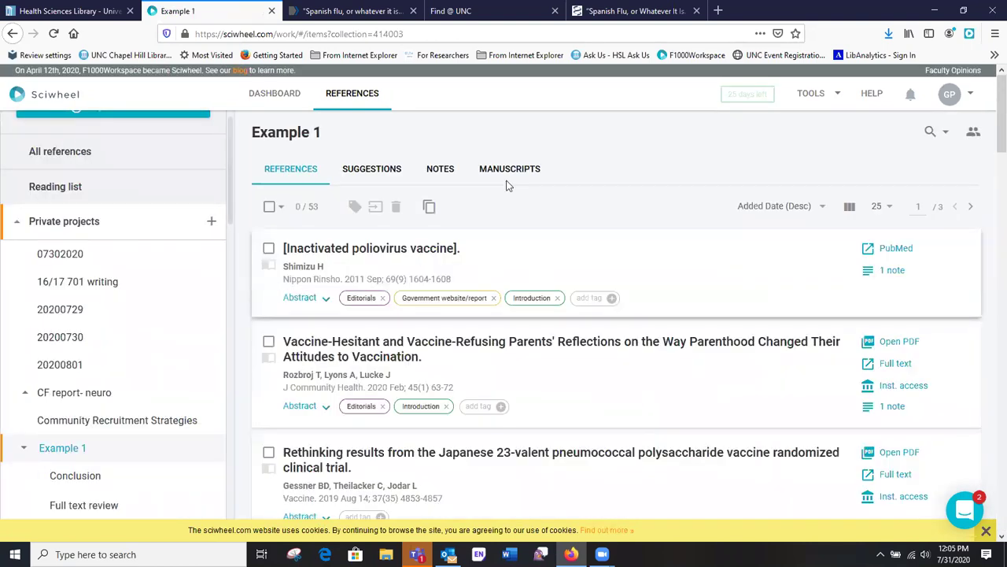
click(440, 172)
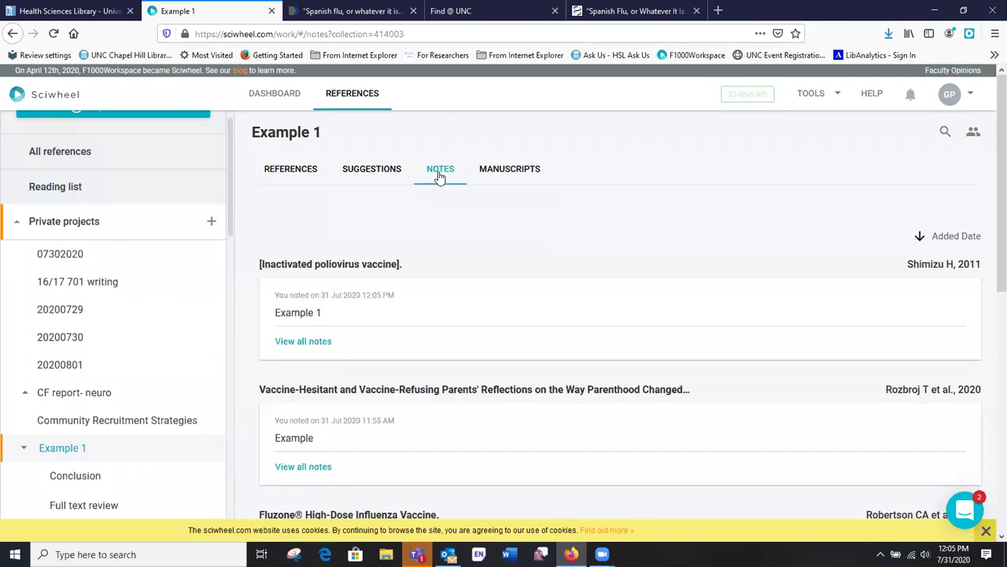